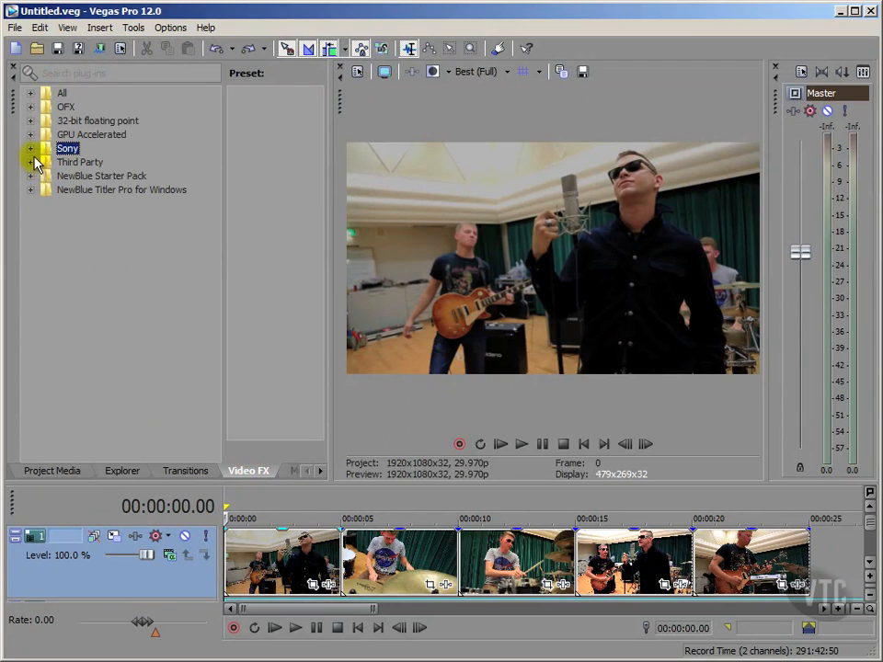
Step: Expand the Sony folder of video effects and look through the available effects
{"action": "left_click", "coordinate": [31, 148]}
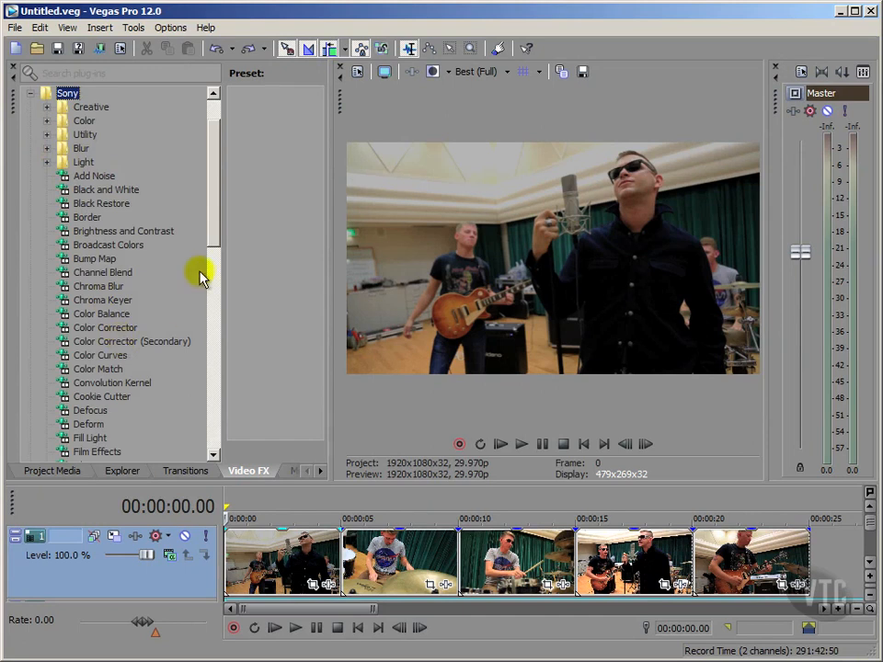
{"action": "left_click_drag", "start_coordinate": [210, 228], "coordinate": [221, 325]}
{"action": "scroll", "coordinate": [217, 294], "scroll_direction": "up", "scroll_amount": 8}
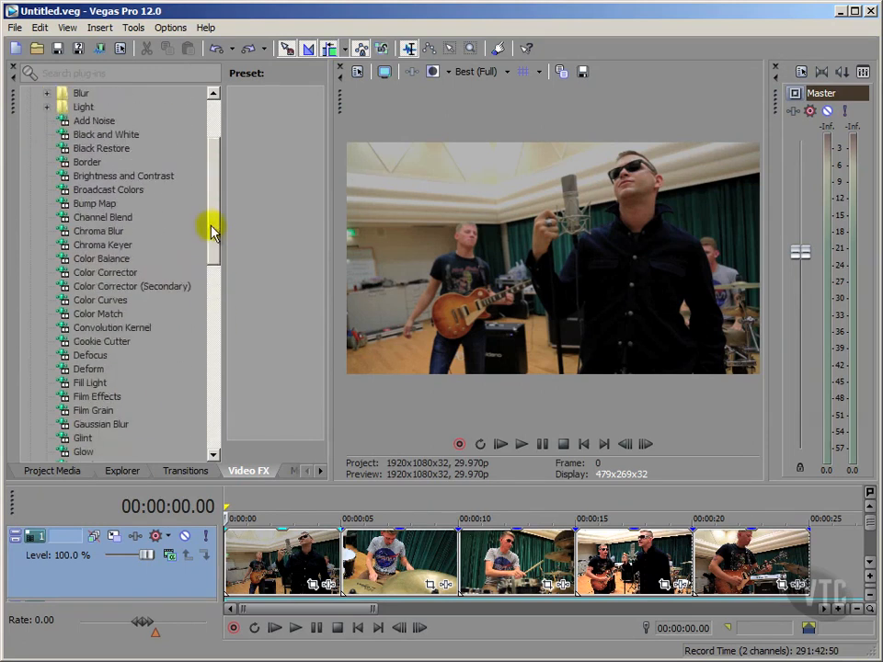
Step: Add the Sony Brightness and Contrast effect to the first clip on the timeline
{"action": "left_click", "coordinate": [277, 506]}
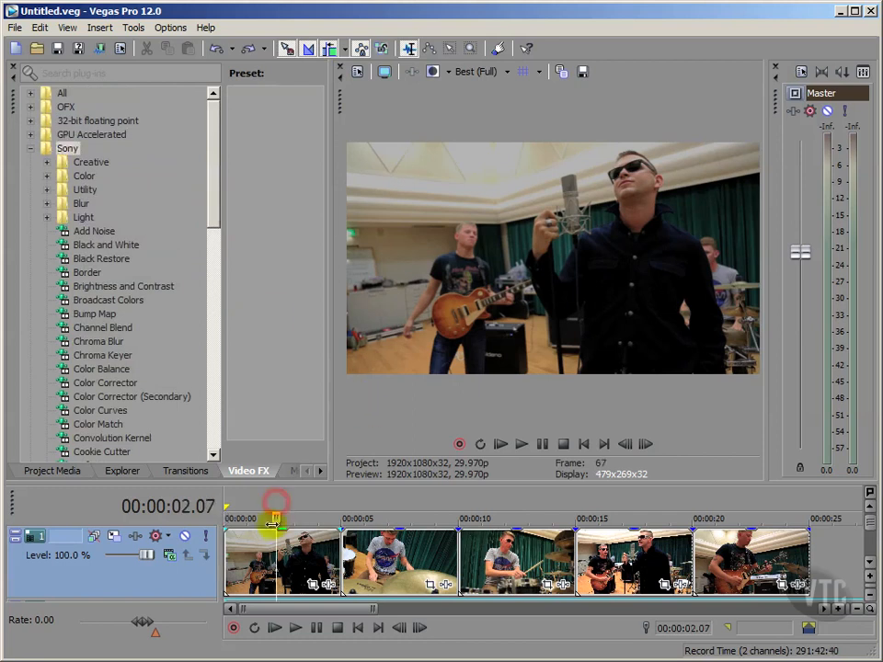
{"action": "left_click", "coordinate": [287, 563]}
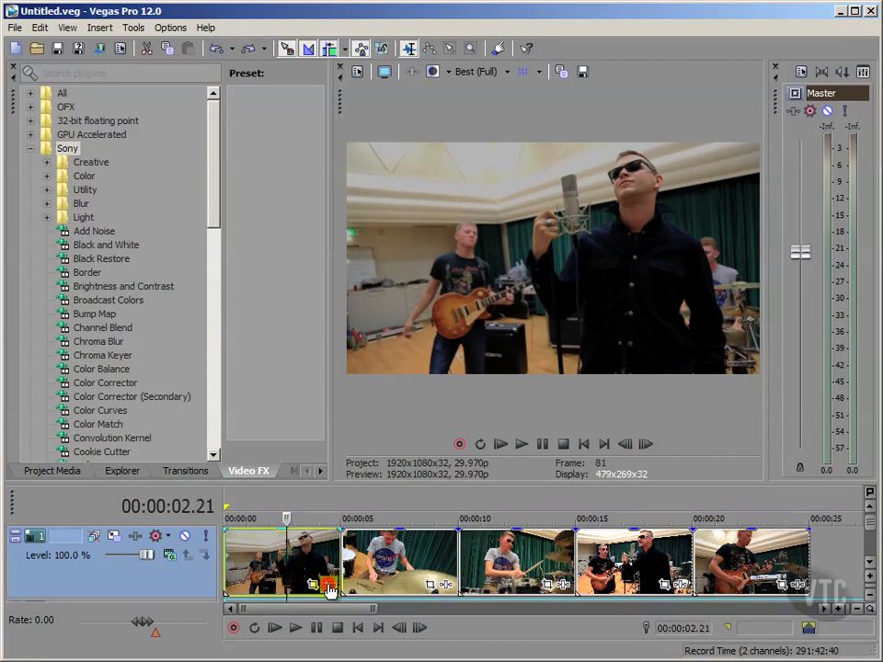
{"action": "left_click", "coordinate": [314, 585]}
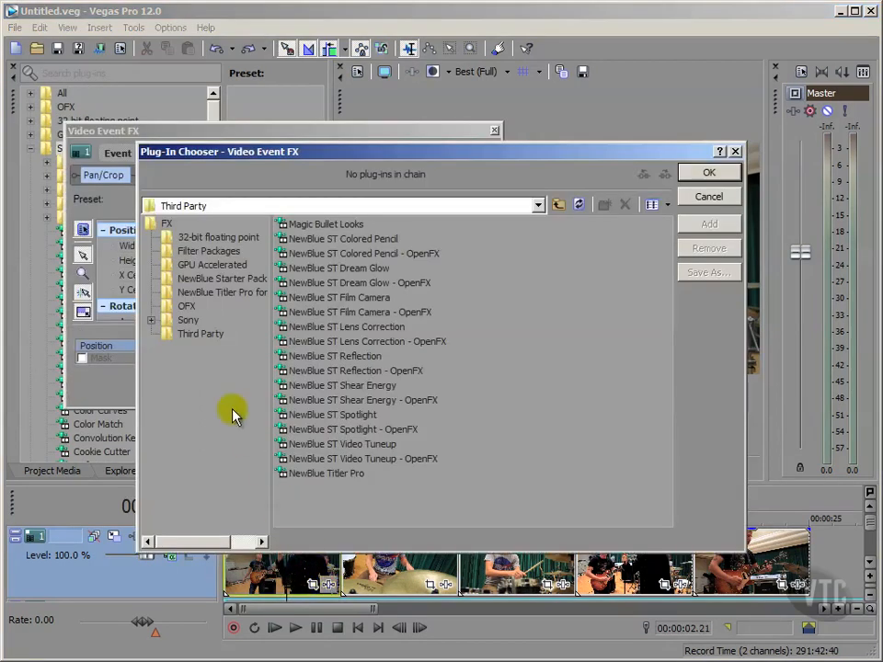
{"action": "left_click", "coordinate": [151, 320]}
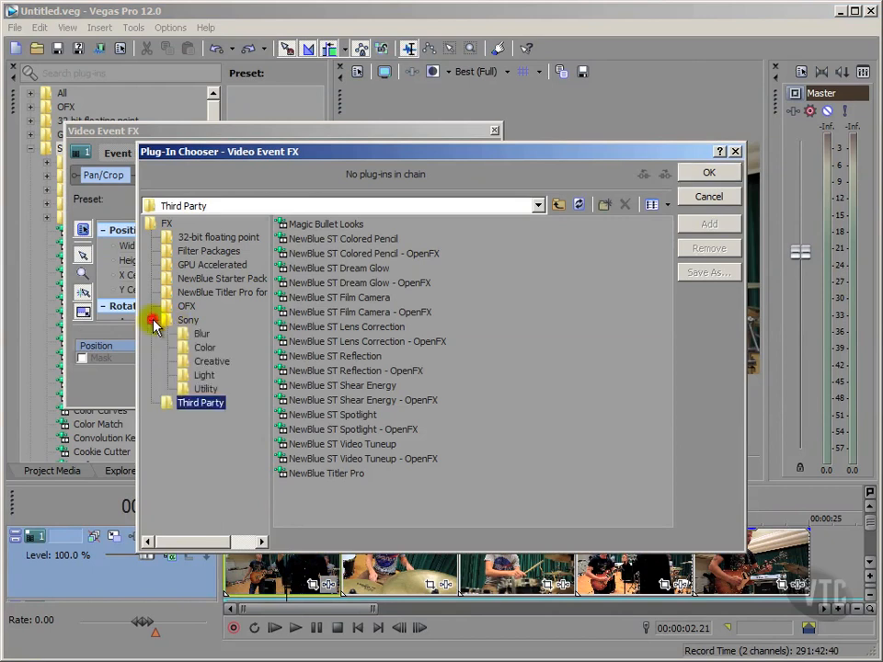
{"action": "left_click", "coordinate": [183, 376]}
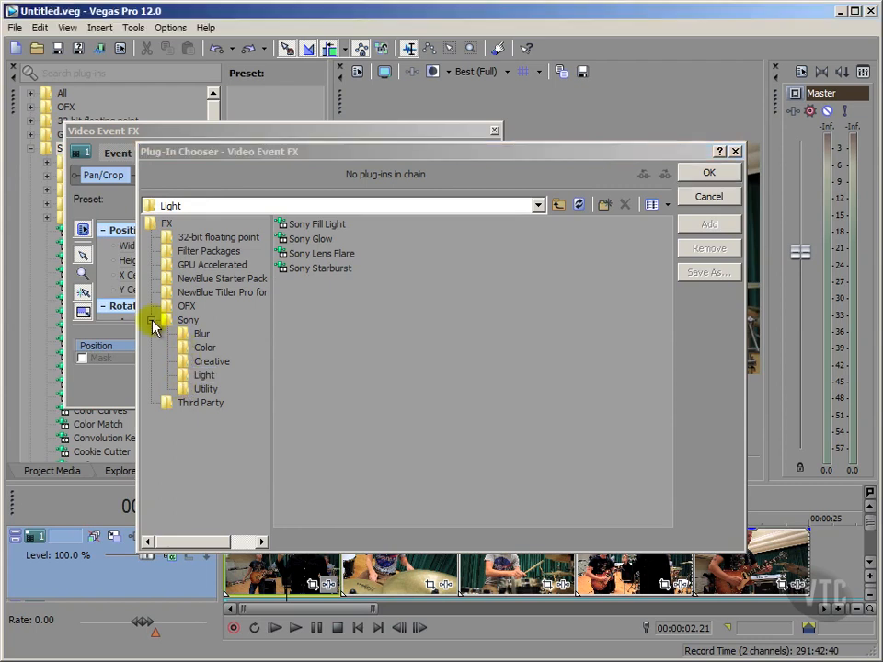
{"action": "left_click", "coordinate": [556, 207]}
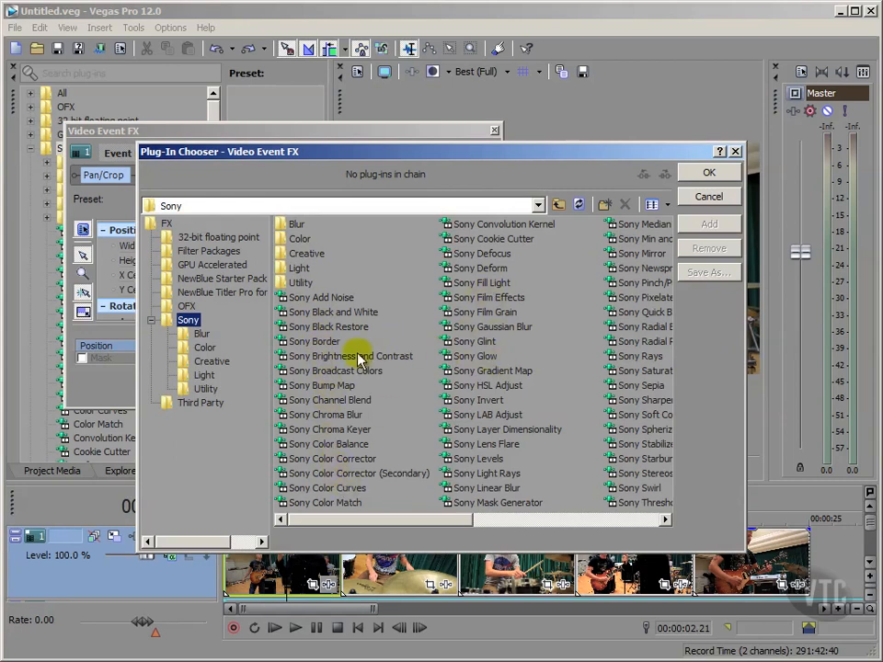
{"action": "left_click", "coordinate": [294, 357]}
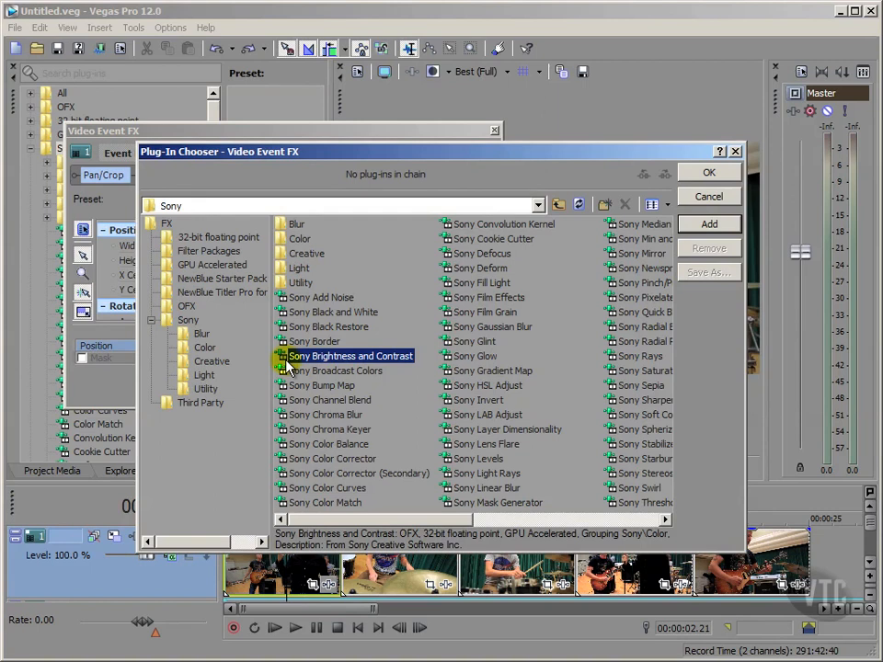
{"action": "left_click", "coordinate": [688, 224]}
{"action": "left_click", "coordinate": [695, 173]}
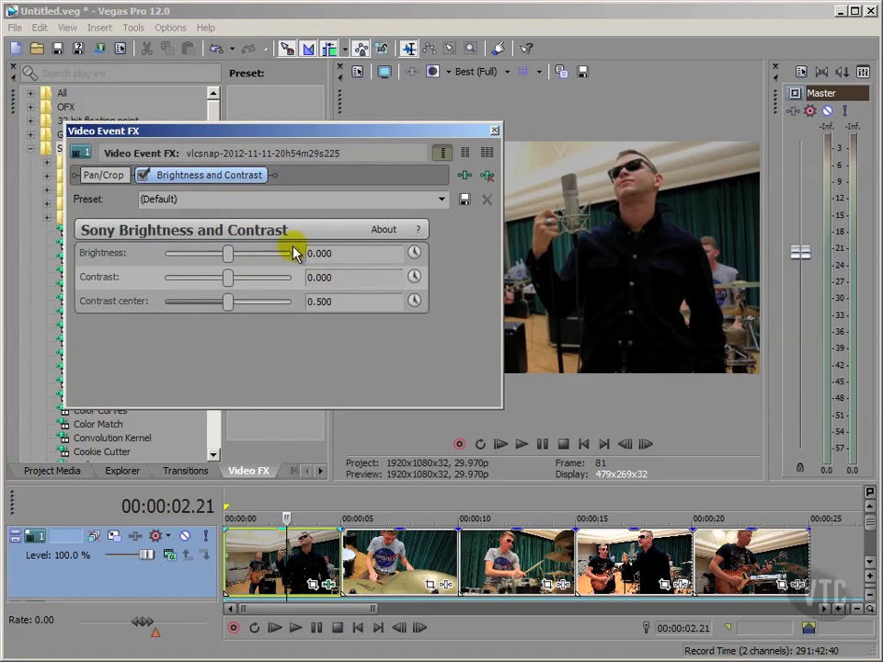
Step: Apply the "Brighter, More Contrast" preset to the first clip's effect and raise its contrast to 0.306
{"action": "left_click", "coordinate": [441, 202]}
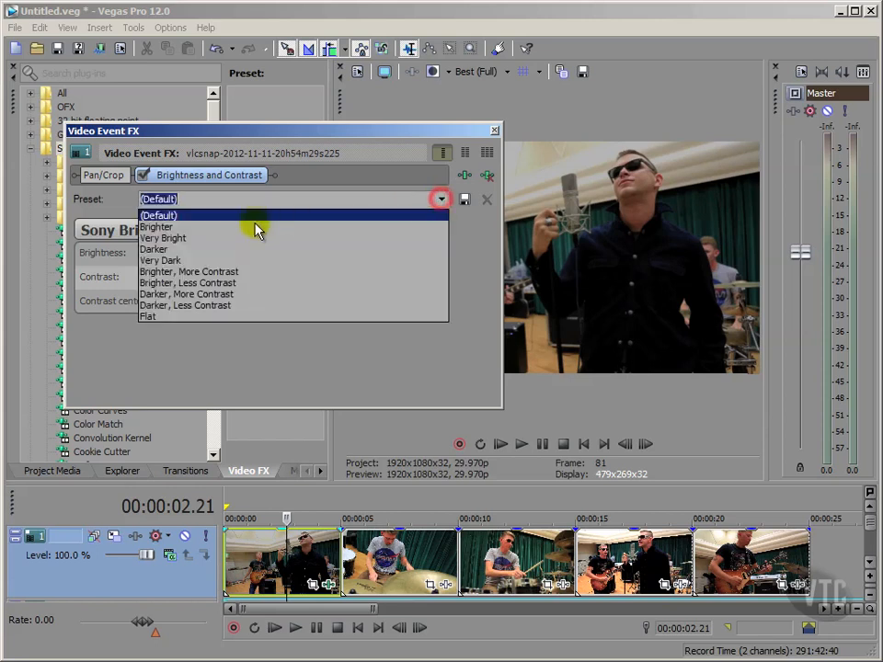
{"action": "left_click", "coordinate": [232, 272]}
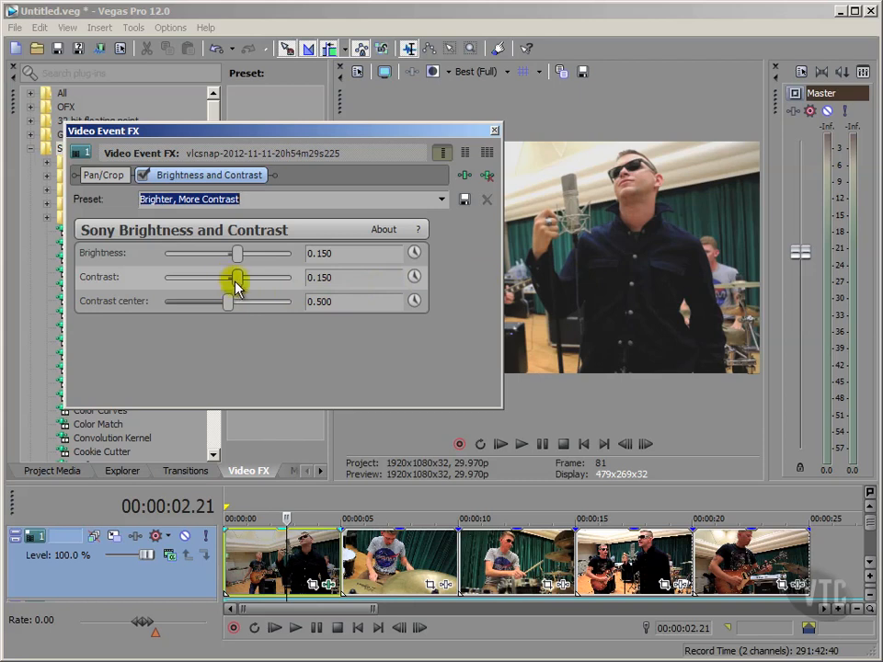
{"action": "left_click_drag", "start_coordinate": [235, 287], "coordinate": [244, 281]}
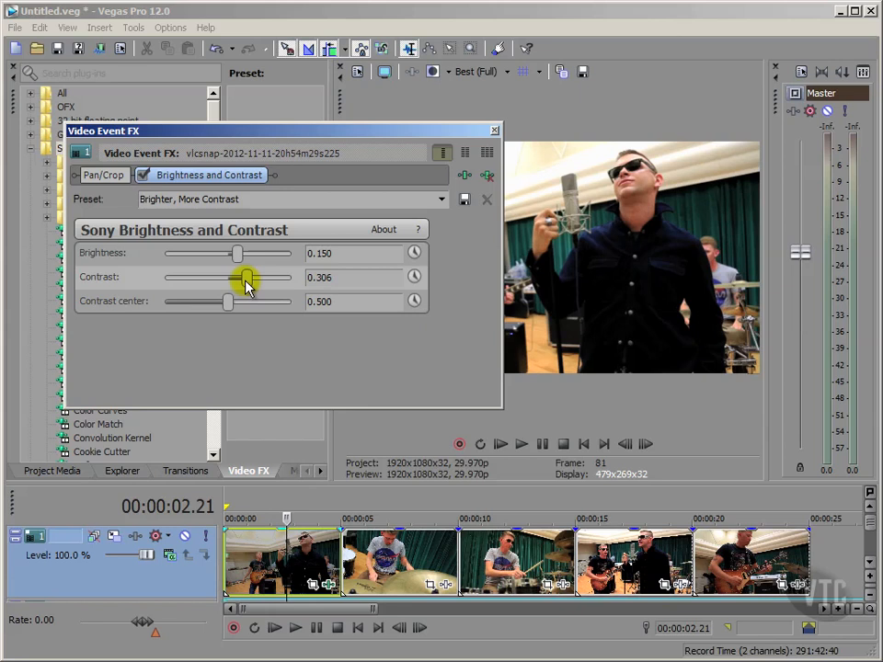
{"action": "left_click_drag", "start_coordinate": [246, 281], "coordinate": [266, 276]}
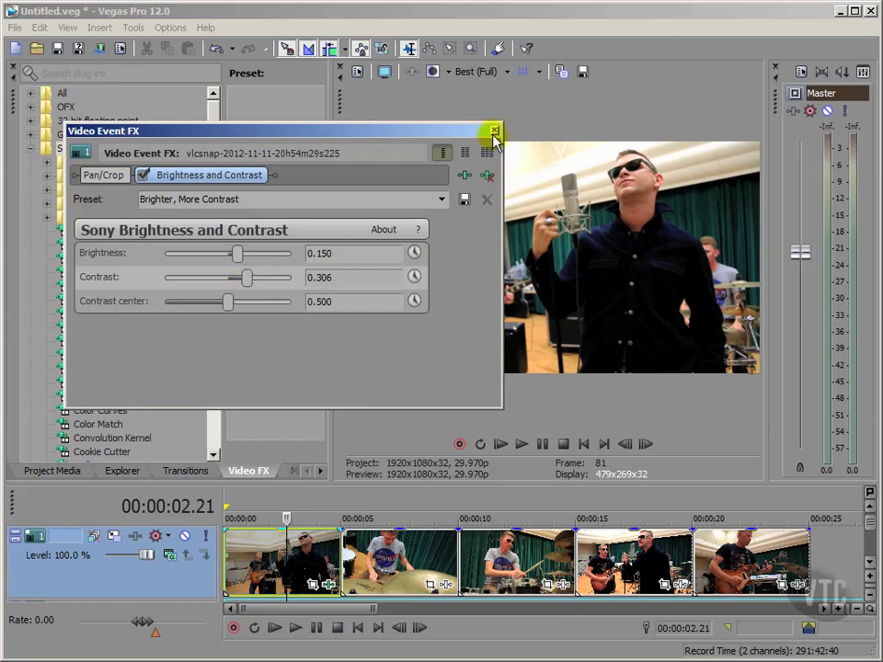
{"action": "left_click", "coordinate": [494, 133]}
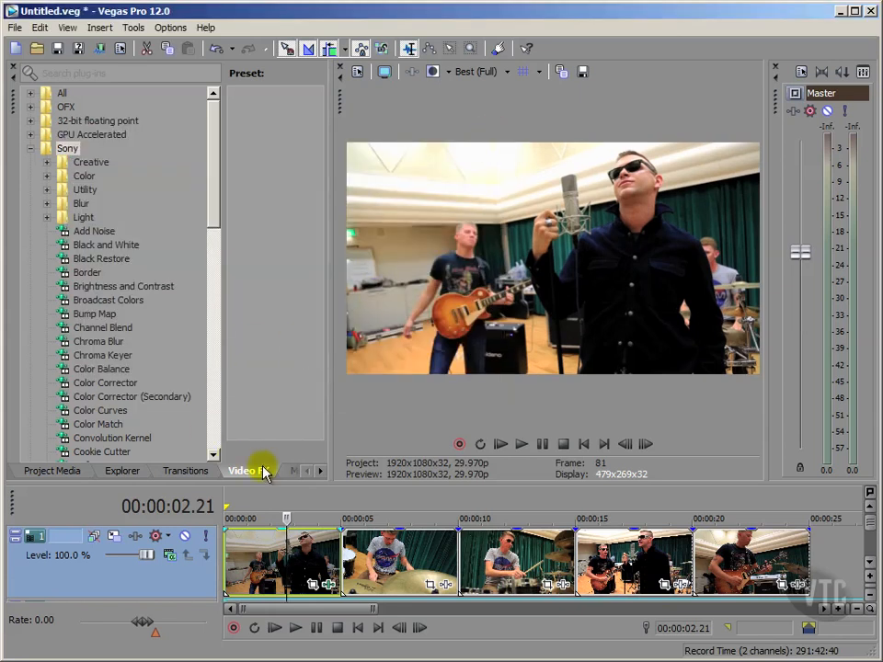
Step: Add the Sony Black and White effect to the second clip with a blend amount of 0.823
{"action": "left_click", "coordinate": [395, 518]}
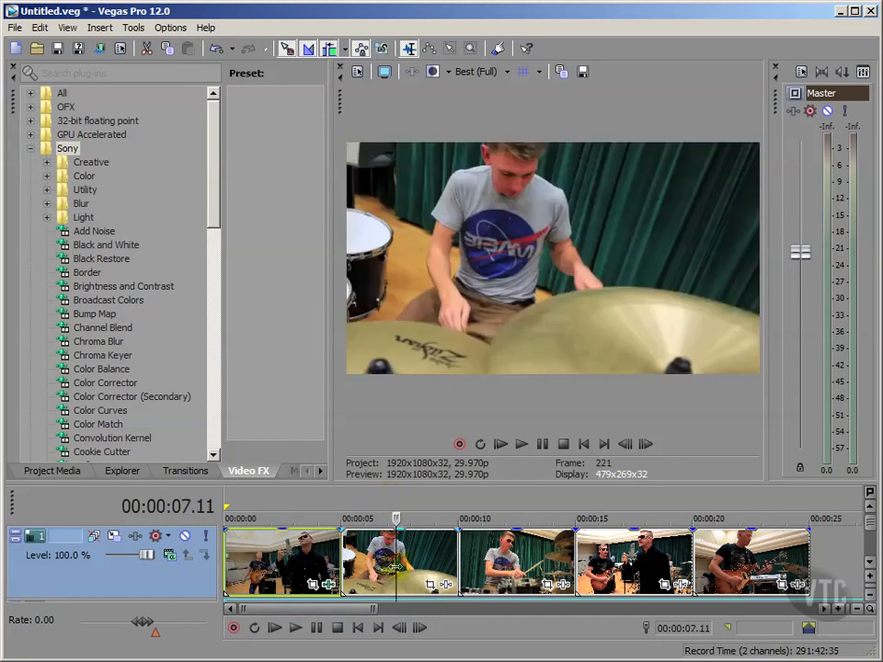
{"action": "left_click", "coordinate": [416, 570]}
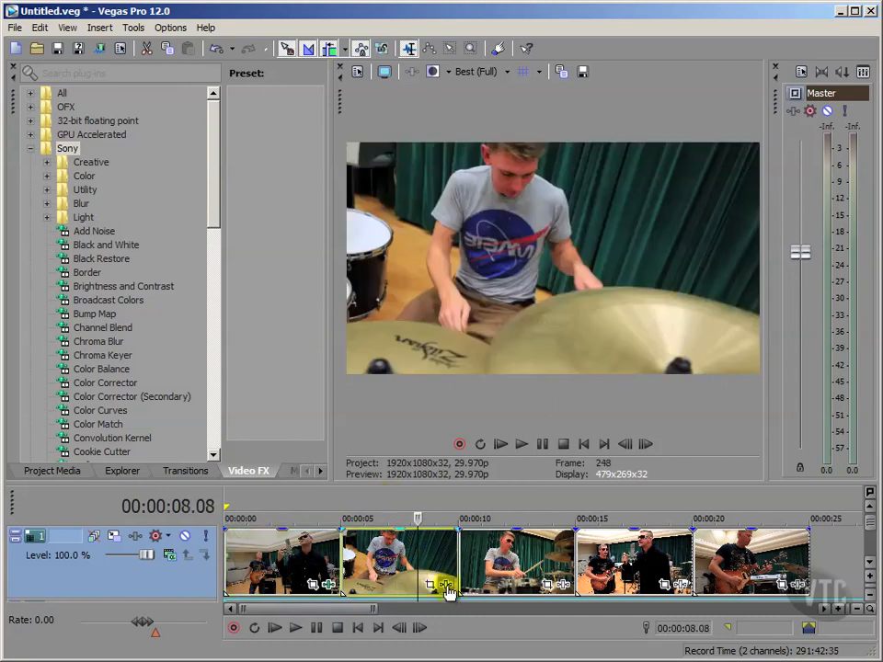
{"action": "left_click", "coordinate": [446, 585]}
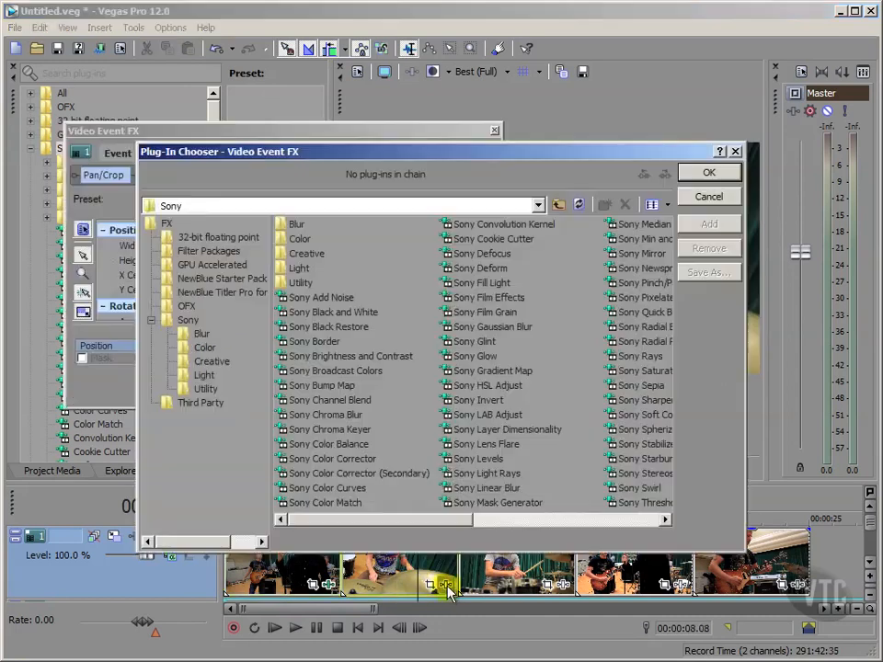
{"action": "left_click", "coordinate": [295, 313]}
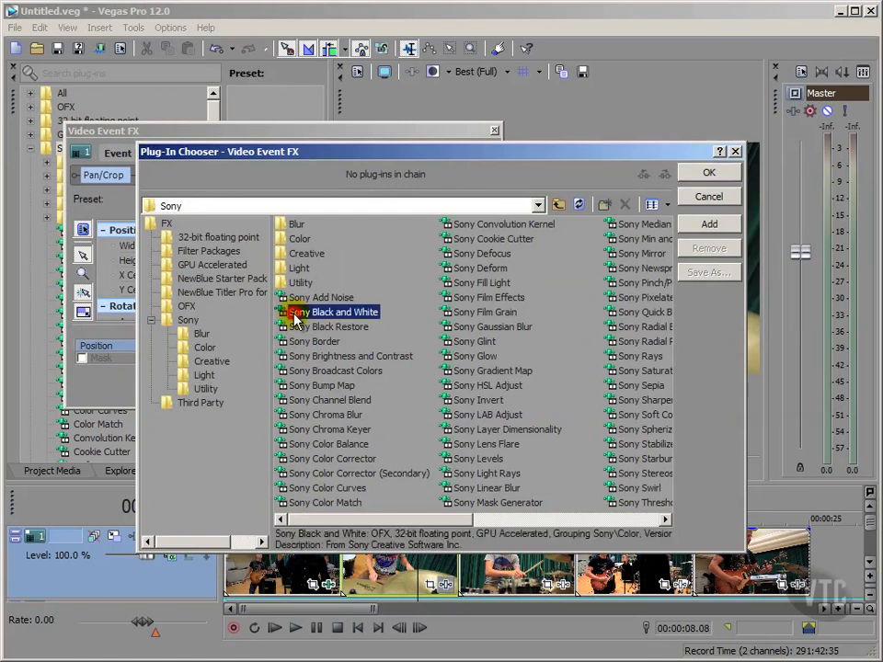
{"action": "left_click", "coordinate": [693, 226]}
{"action": "left_click", "coordinate": [706, 174]}
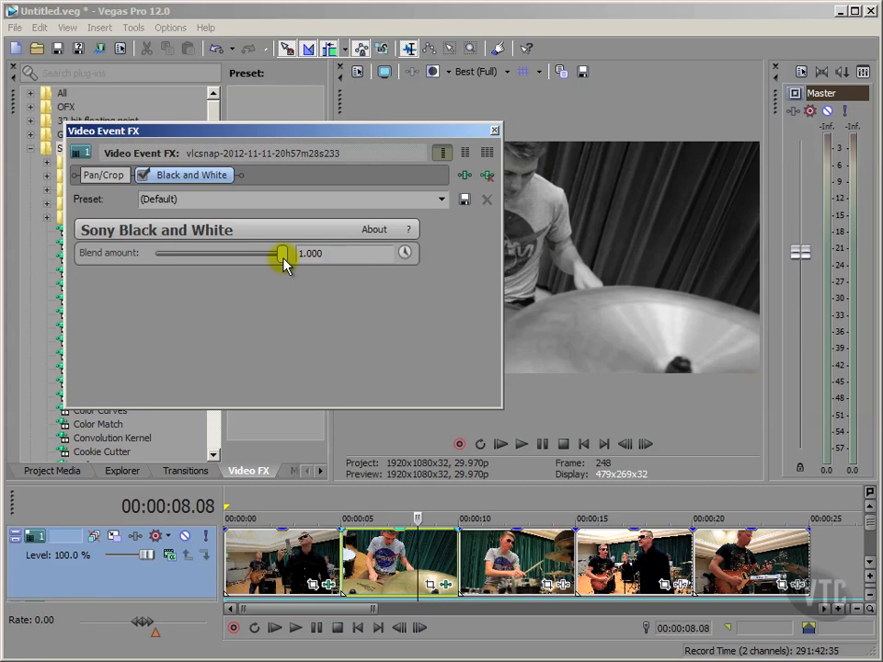
{"action": "left_click_drag", "start_coordinate": [282, 258], "coordinate": [261, 260]}
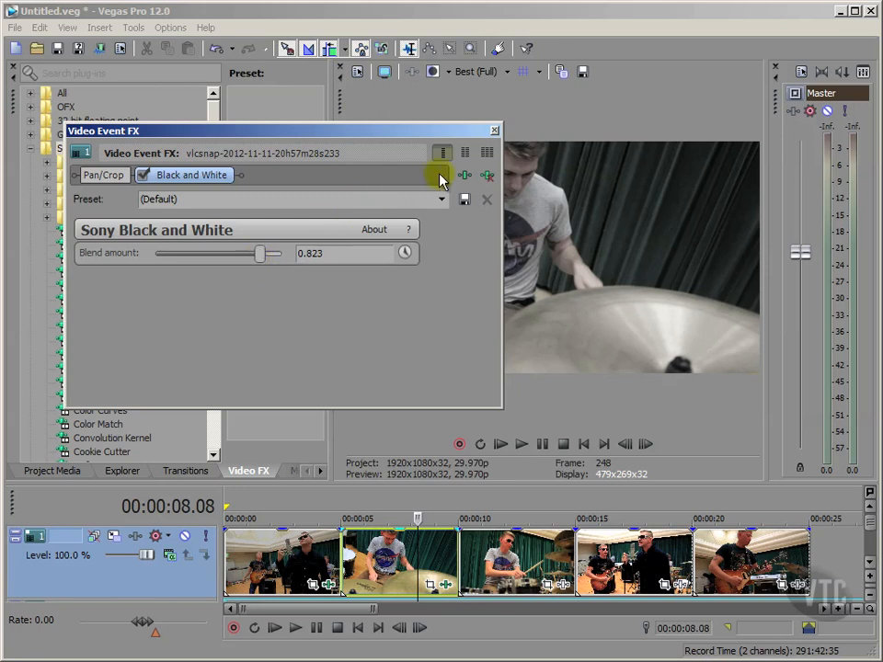
{"action": "left_click", "coordinate": [494, 136]}
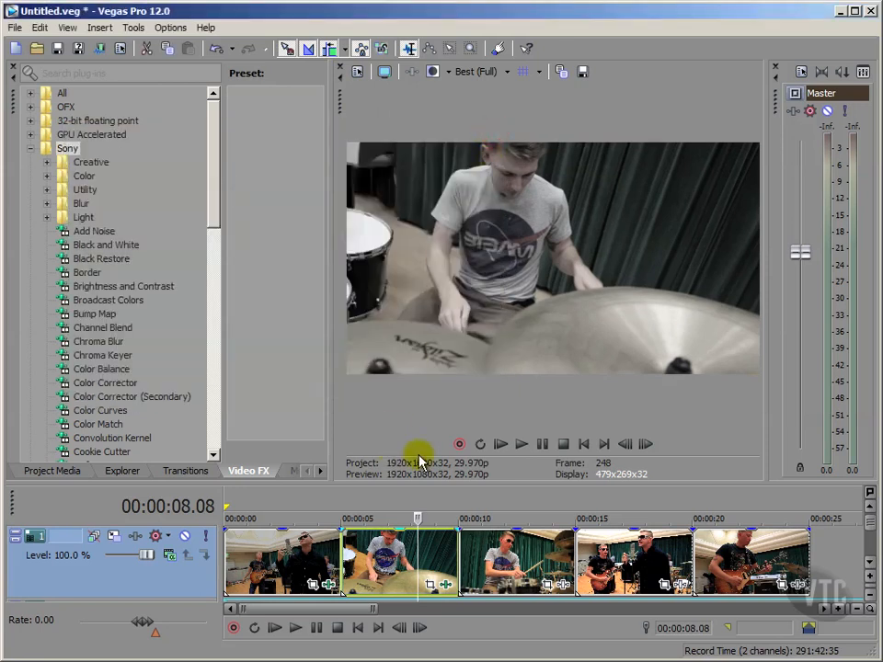
Step: Move the playhead to the third clip at about 12 seconds and open its event effects
{"action": "left_click", "coordinate": [513, 511]}
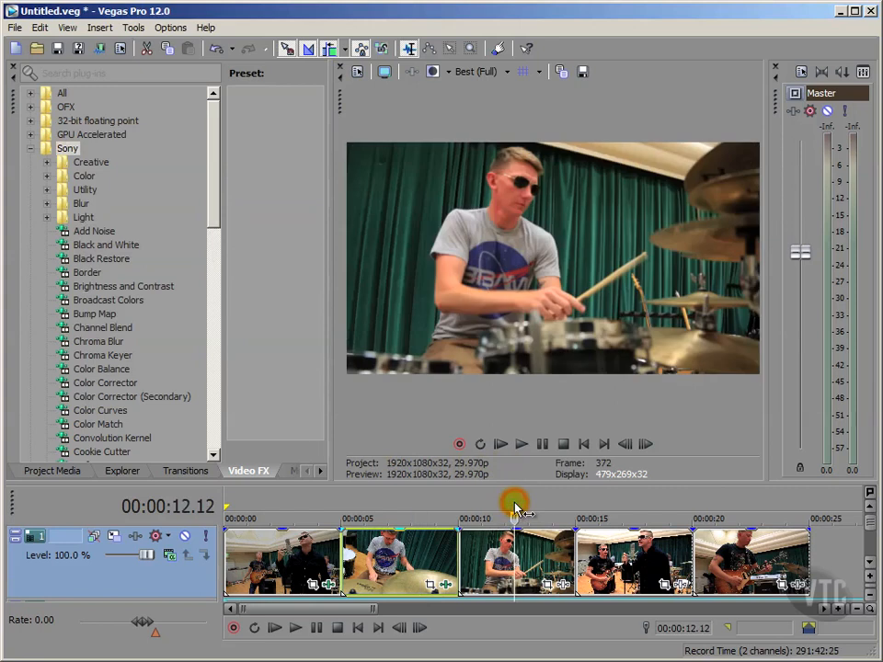
{"action": "left_click", "coordinate": [563, 587]}
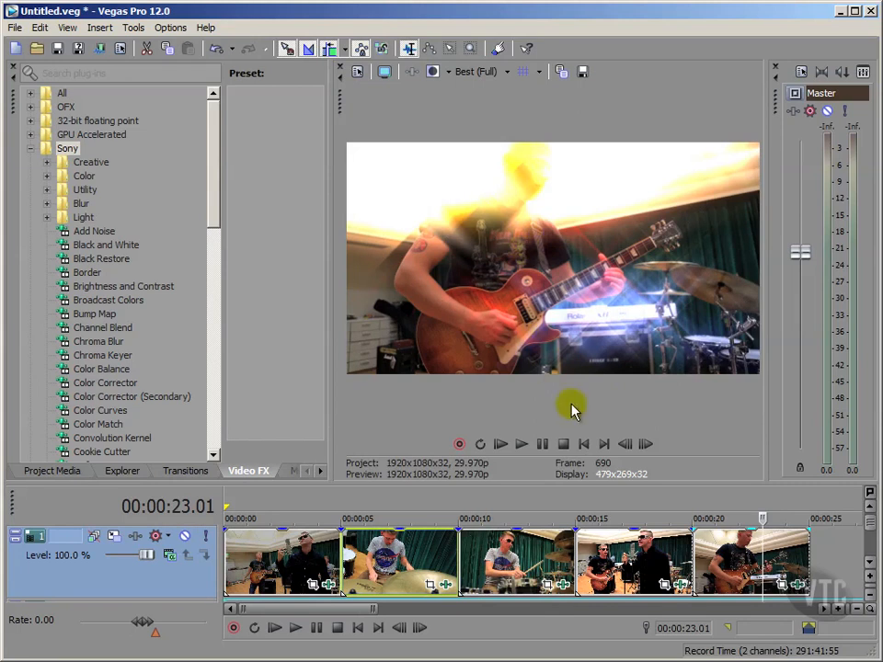
Step: Preview the effects on the fourth, third, second and first clips and return the playhead to the project start
{"action": "left_click", "coordinate": [634, 501]}
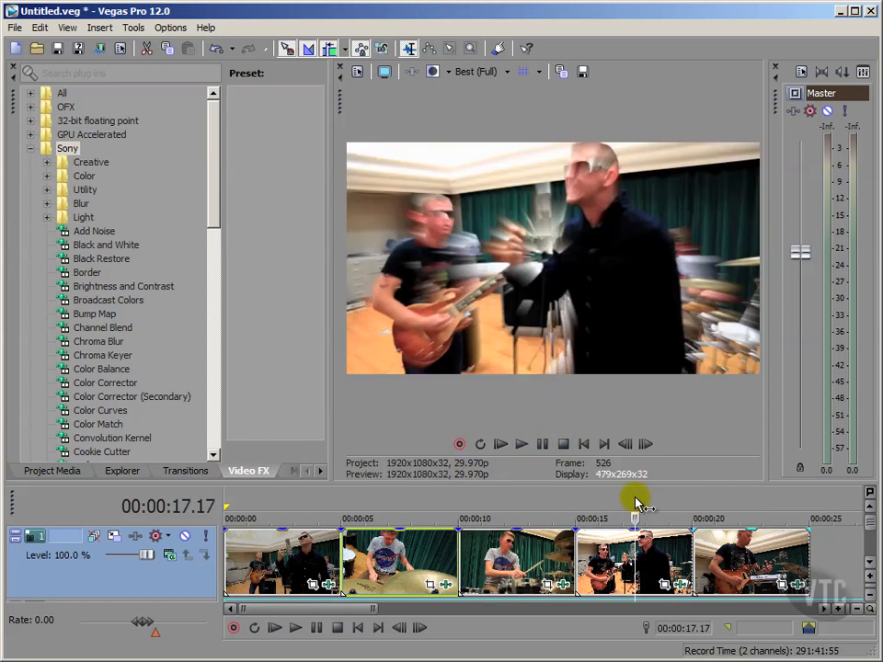
{"action": "left_click", "coordinate": [518, 504]}
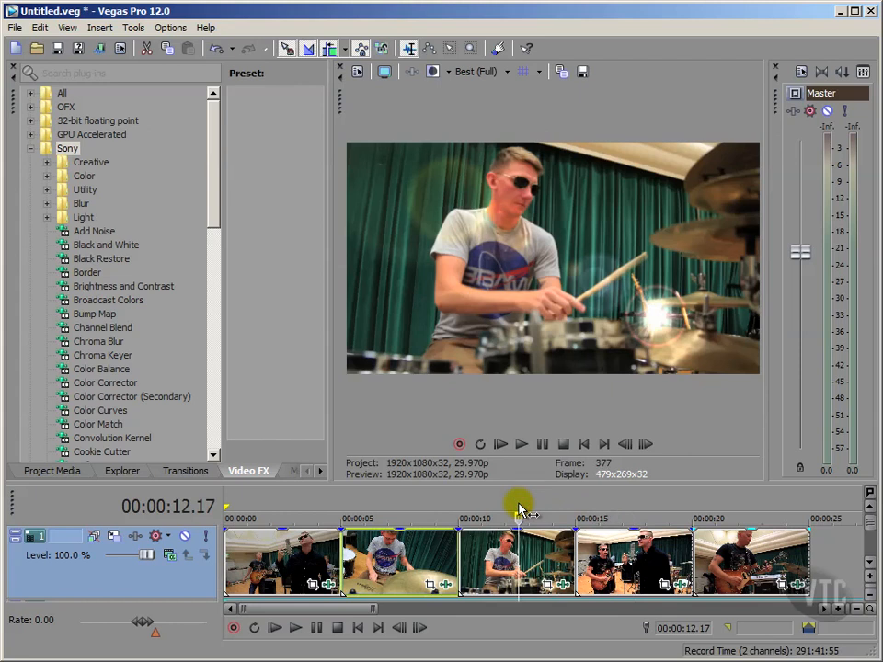
{"action": "left_click", "coordinate": [416, 503]}
{"action": "left_click", "coordinate": [286, 504]}
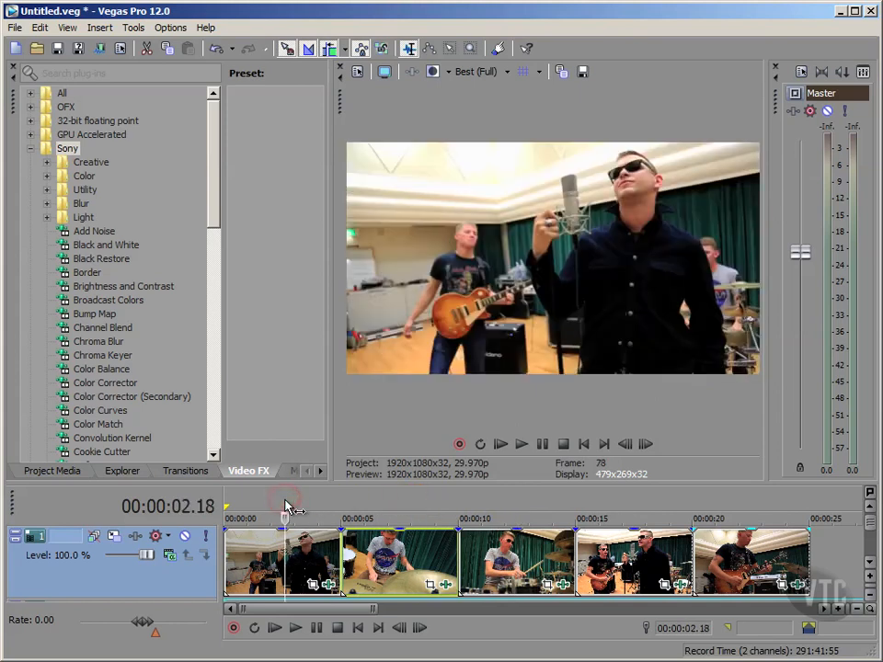
{"action": "left_click", "coordinate": [588, 443]}
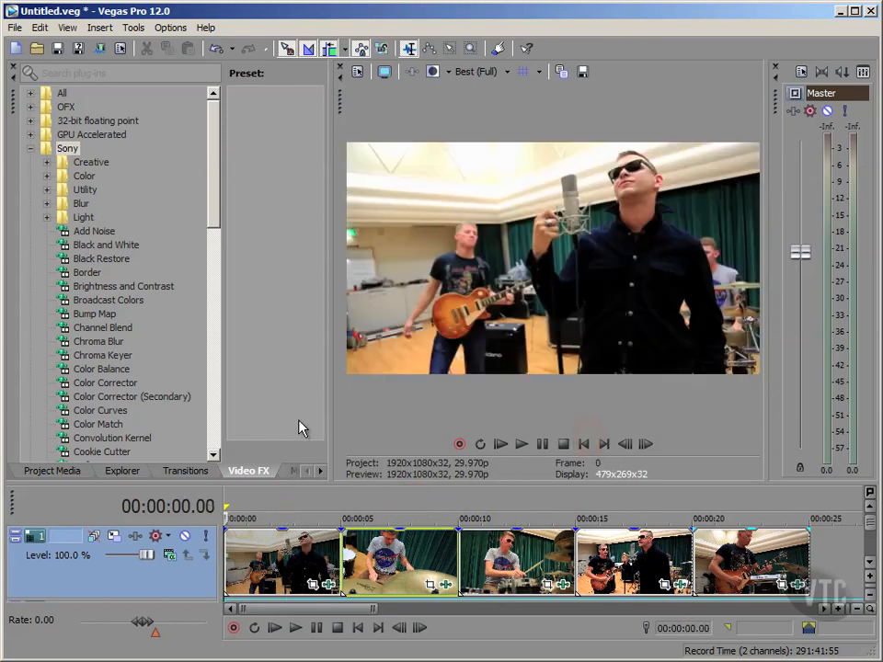